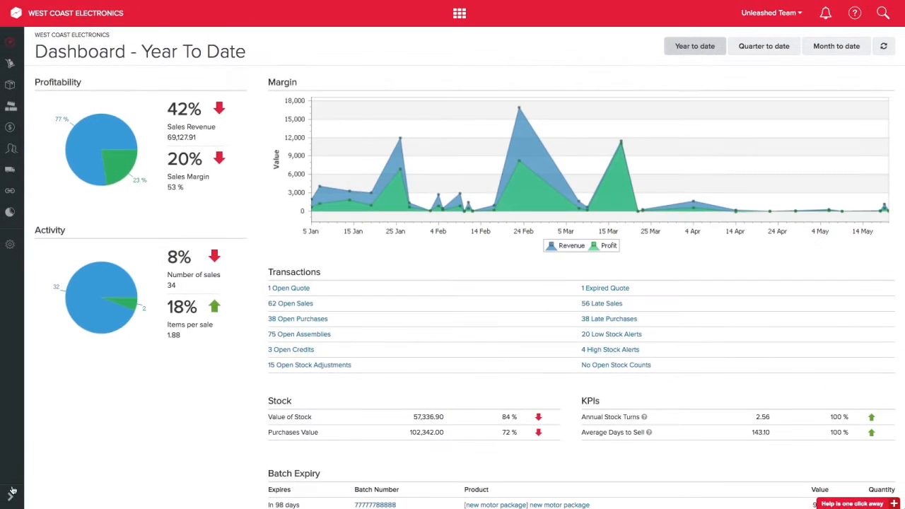
- Start a new bill of materials for the product 4WCE_Drone
{"action": "left_click", "coordinate": [9, 496]}
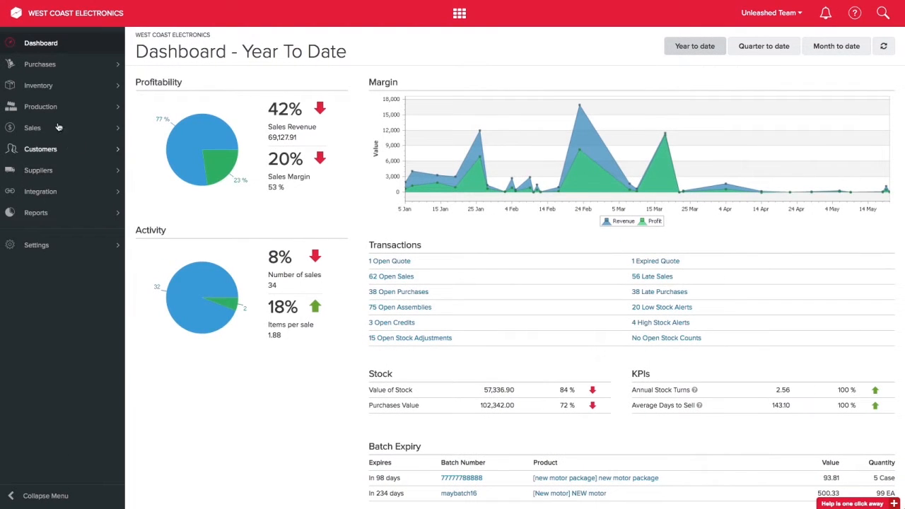
{"action": "left_click", "coordinate": [41, 107]}
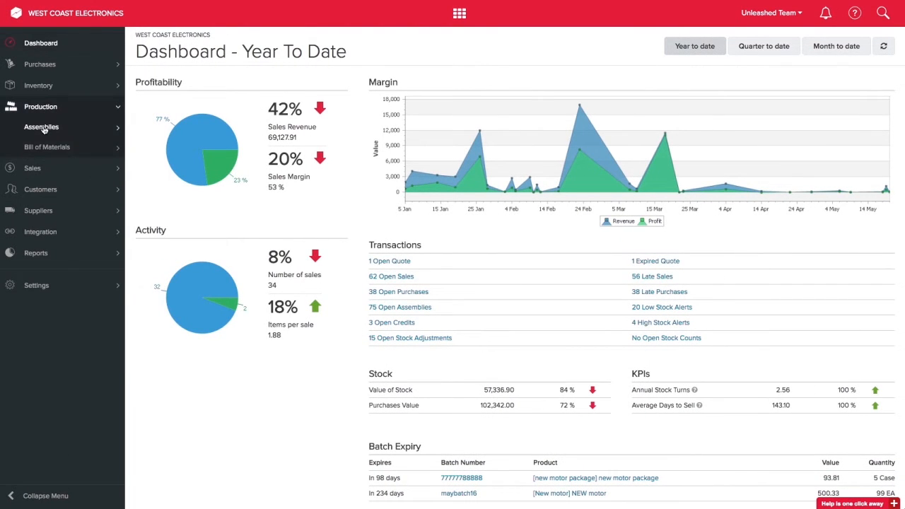
{"action": "left_click", "coordinate": [43, 147]}
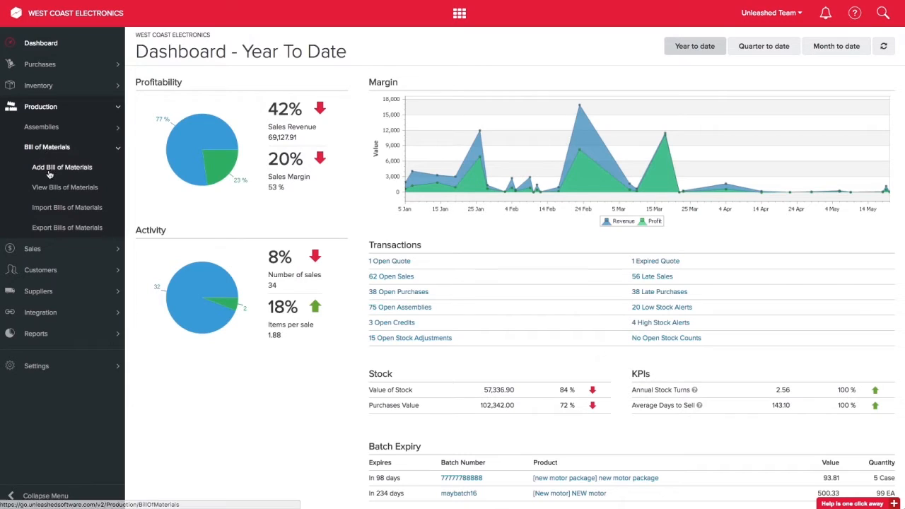
{"action": "left_click", "coordinate": [51, 170]}
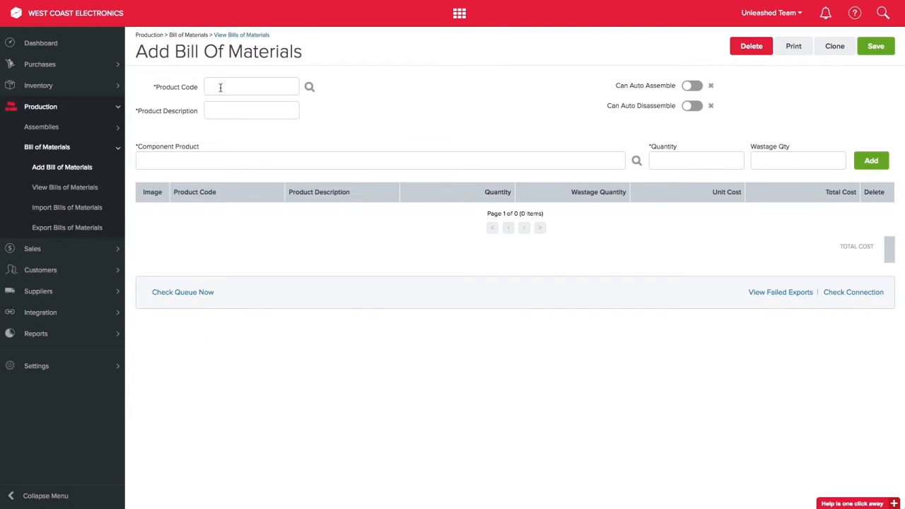
{"action": "left_click", "coordinate": [221, 87]}
{"action": "type", "text": "4"}
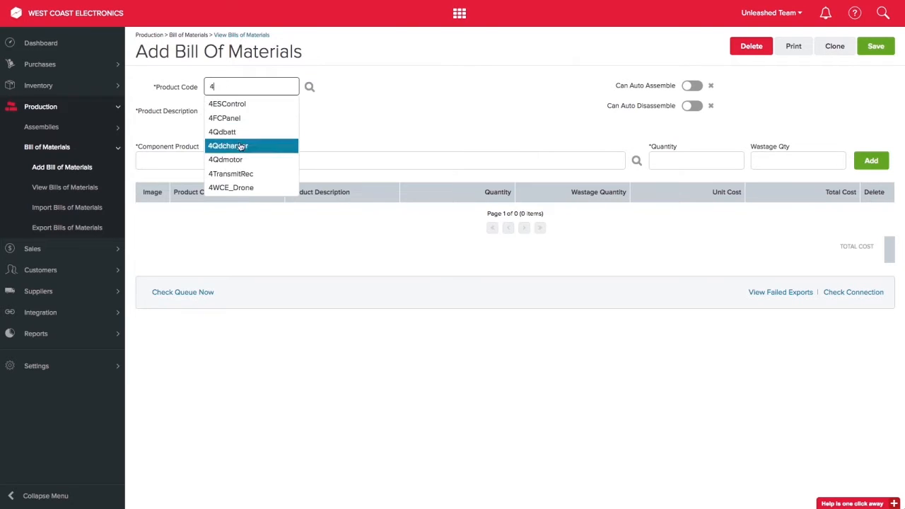
{"action": "left_click", "coordinate": [230, 187]}
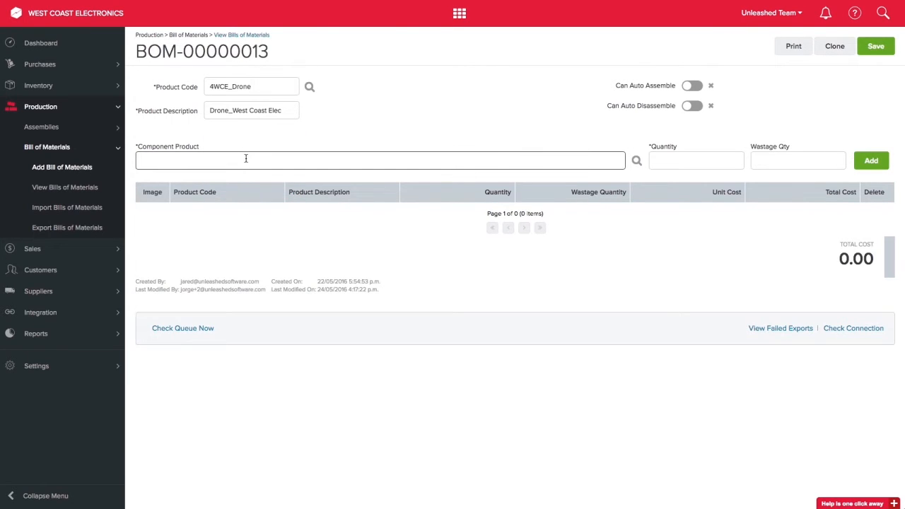
- Add component 4ESControl with a quantity of 1 to the drone's bill of materials
{"action": "left_click", "coordinate": [245, 159]}
{"action": "type", "text": "4"}
{"action": "left_click", "coordinate": [226, 183]}
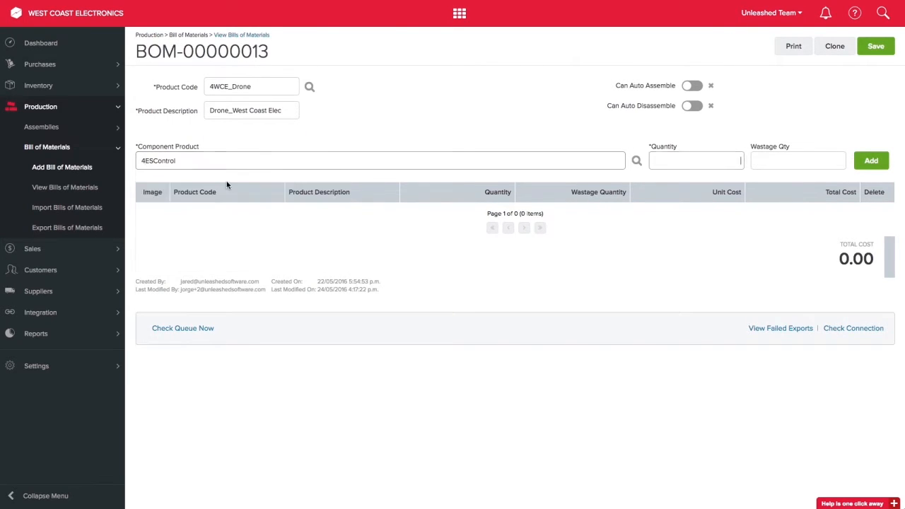
{"action": "type", "text": "1"}
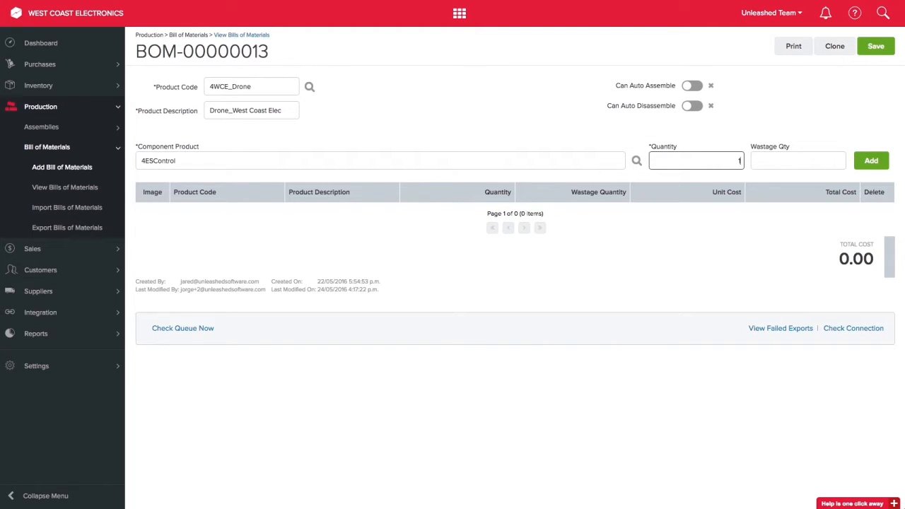
{"action": "left_click", "coordinate": [868, 161]}
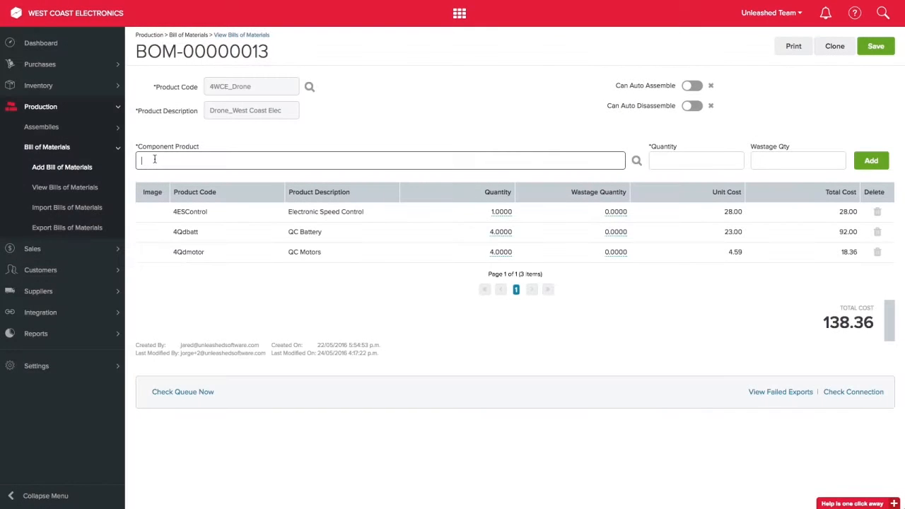
- Add component 4QdProp with a quantity of 4 to the drone's bill of materials
{"action": "type", "text": "4q"}
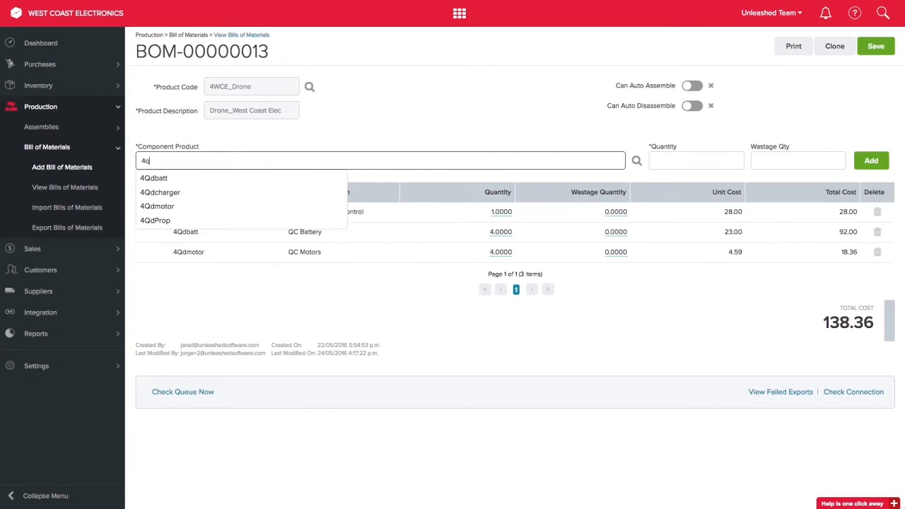
{"action": "left_click", "coordinate": [160, 221]}
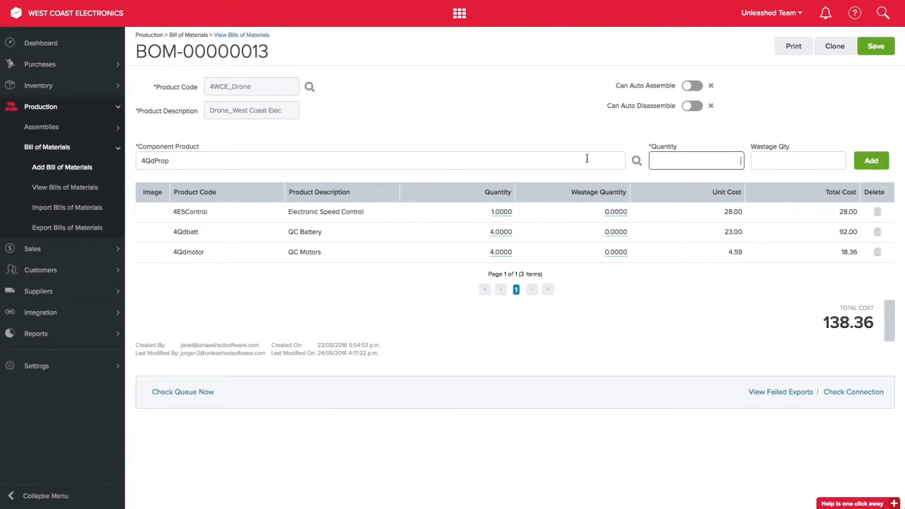
{"action": "type", "text": "4"}
{"action": "left_click", "coordinate": [874, 162]}
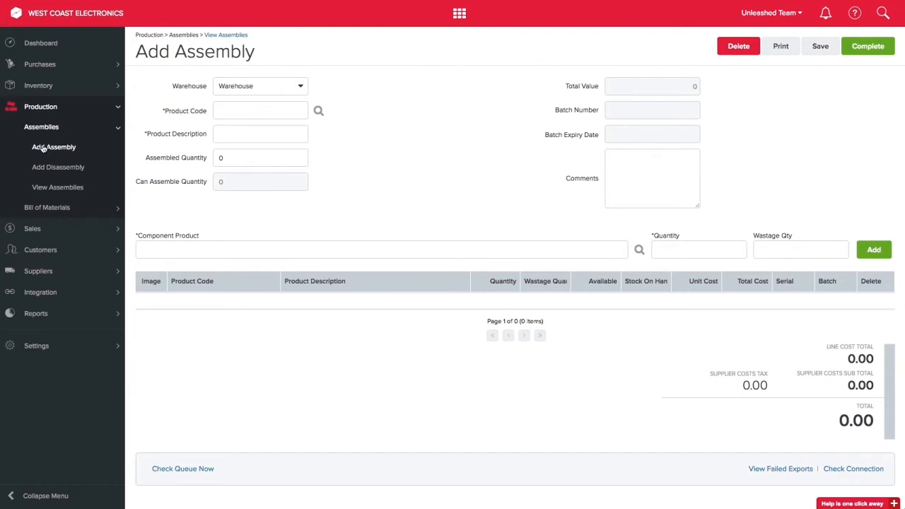
- Create an assembly for product 4WCE_Drone and set its assembled quantity to 10
{"action": "left_click", "coordinate": [239, 110]}
{"action": "type", "text": "4"}
{"action": "left_click", "coordinate": [237, 125]}
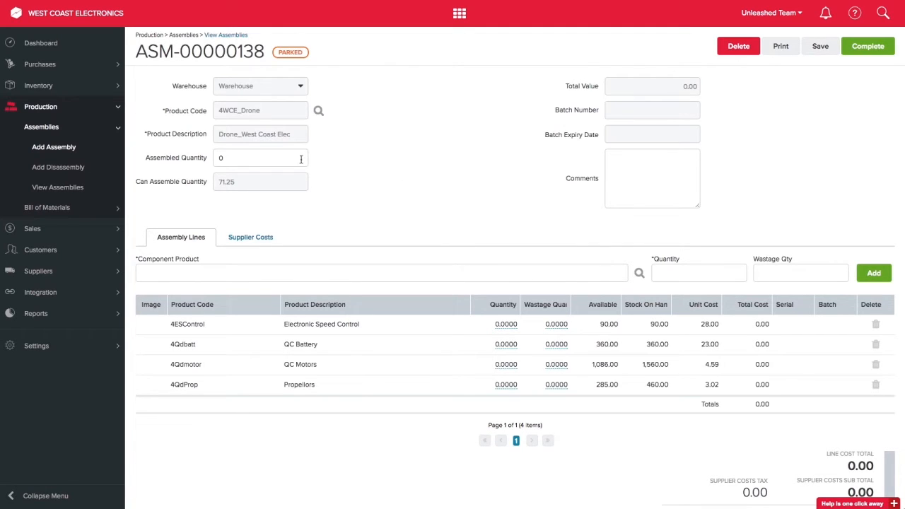
{"action": "left_click", "coordinate": [219, 158]}
{"action": "type", "text": "1"}
{"action": "left_click", "coordinate": [375, 171]}
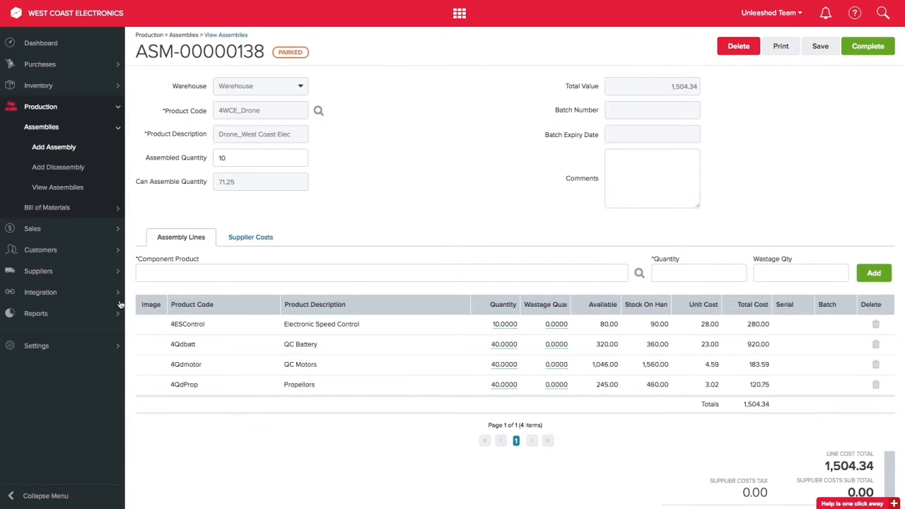
- Open the purchase Reorder Report and run it with the Low alert filter
{"action": "left_click", "coordinate": [42, 313]}
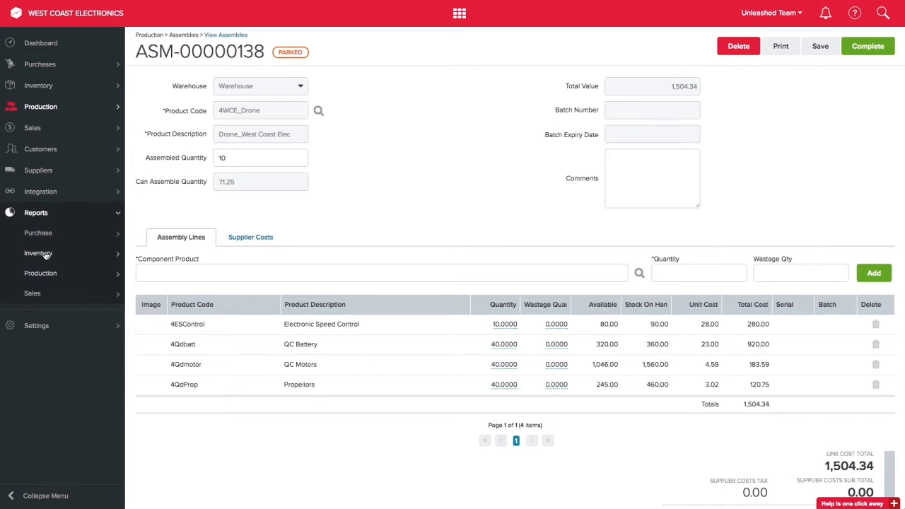
{"action": "left_click", "coordinate": [45, 237]}
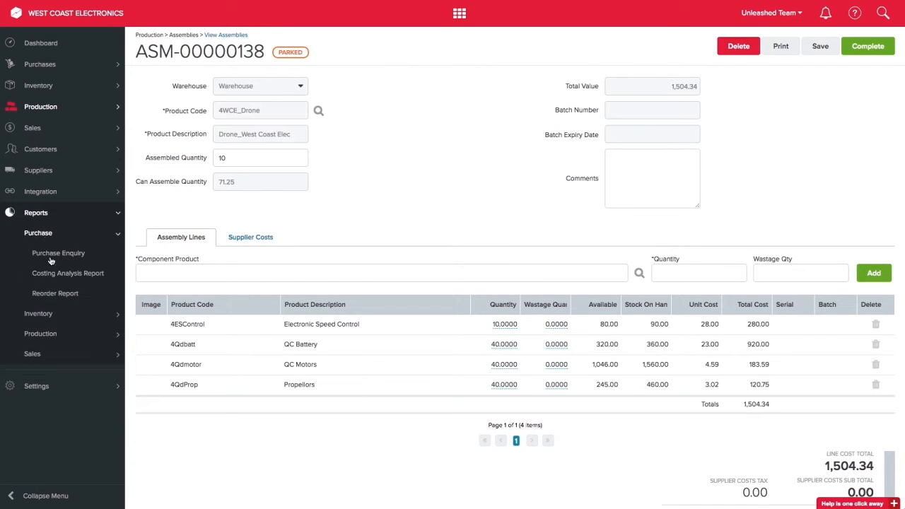
{"action": "left_click", "coordinate": [51, 294]}
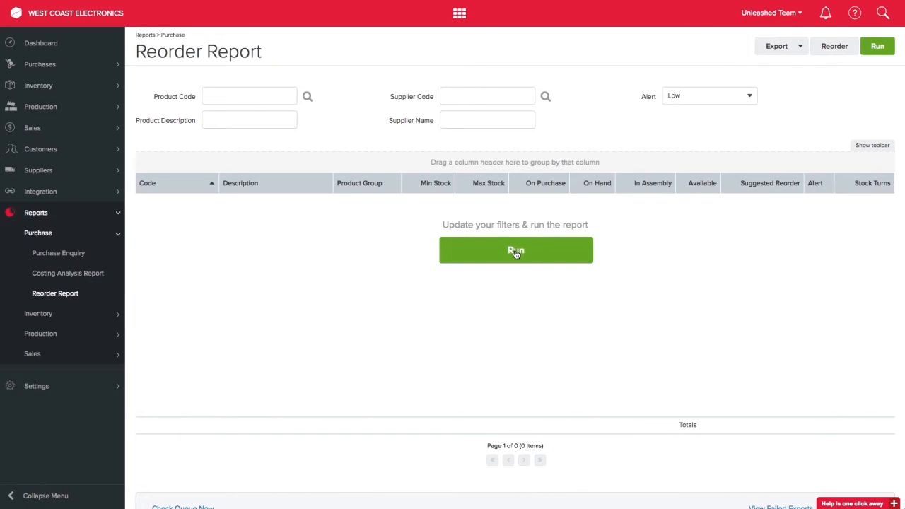
{"action": "left_click", "coordinate": [516, 252]}
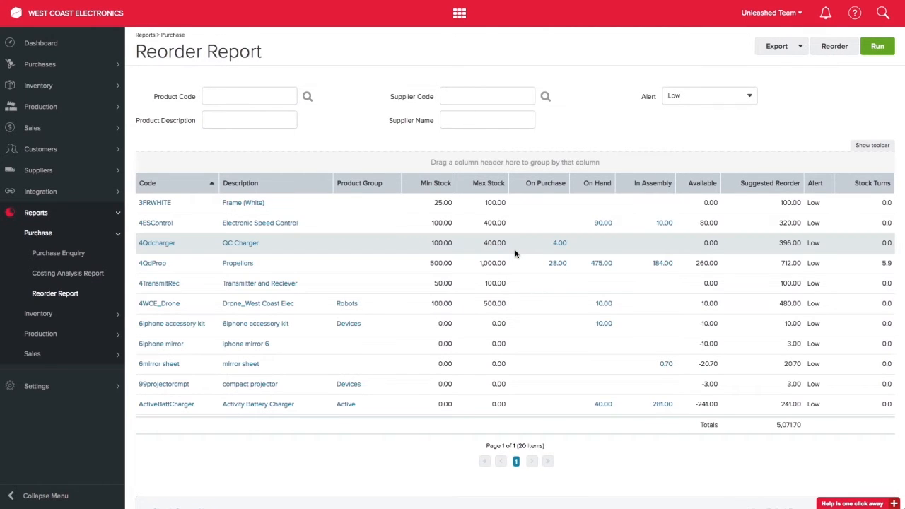
- Group the reorder report by Product Group and expand the Robots group
{"action": "left_click_drag", "start_coordinate": [357, 183], "coordinate": [233, 167]}
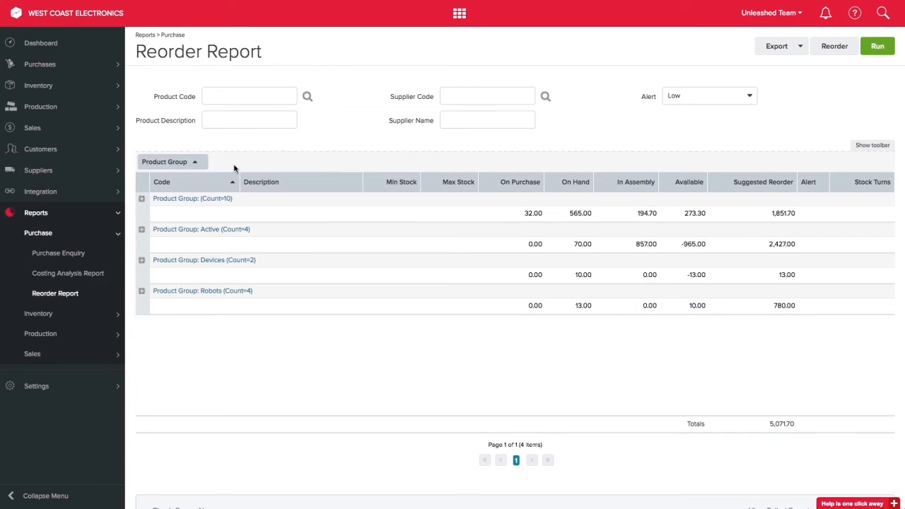
{"action": "left_click", "coordinate": [141, 292]}
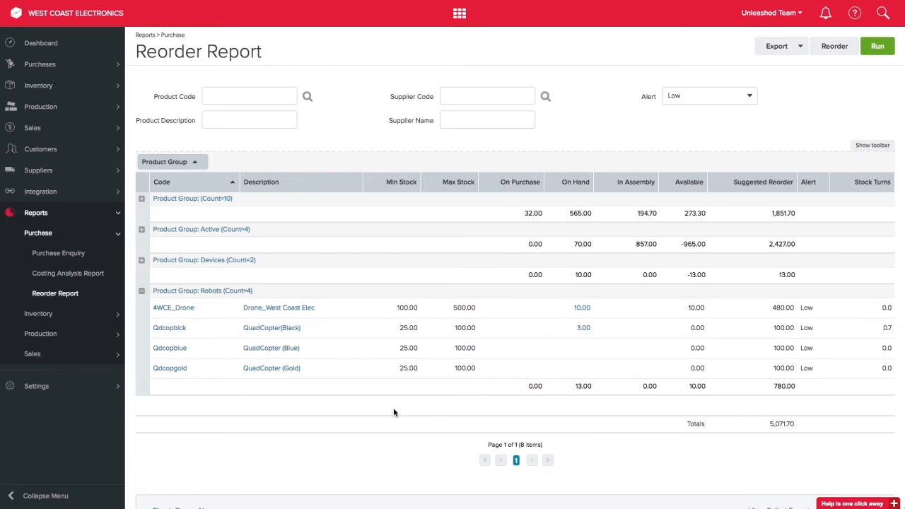
- Search for "asm" across the system and open assembly ASM-00000138
{"action": "left_click", "coordinate": [881, 13]}
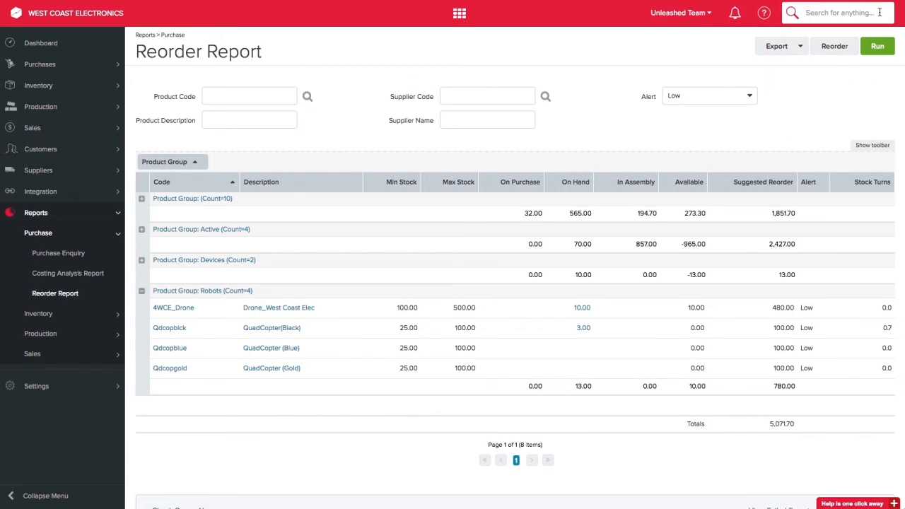
{"action": "type", "text": "asm"}
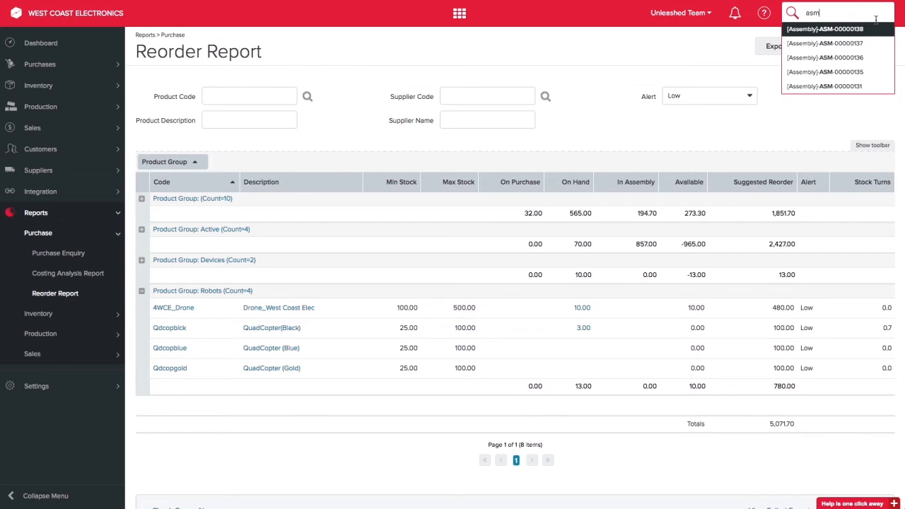
{"action": "left_click", "coordinate": [863, 29]}
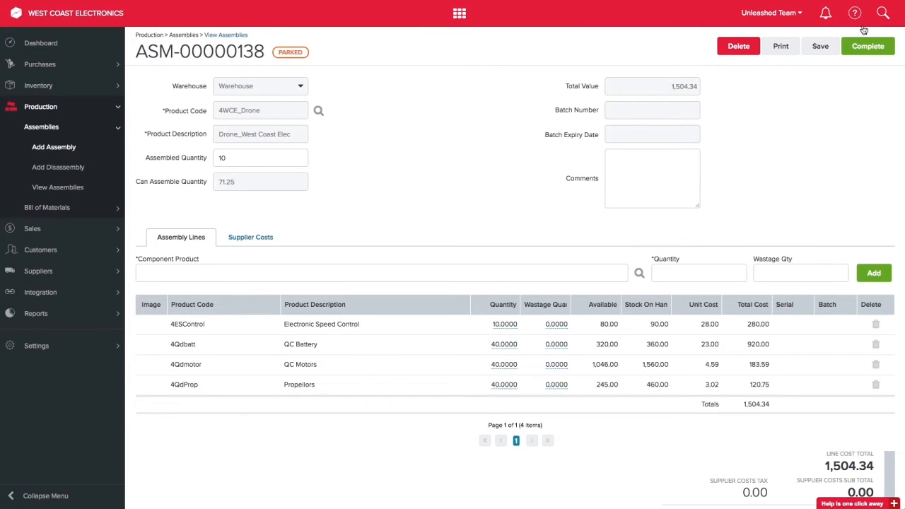
- Add a supplier cost of 150 from supplier AUR001 to the assembly with the comment "labor"
{"action": "left_click", "coordinate": [246, 240]}
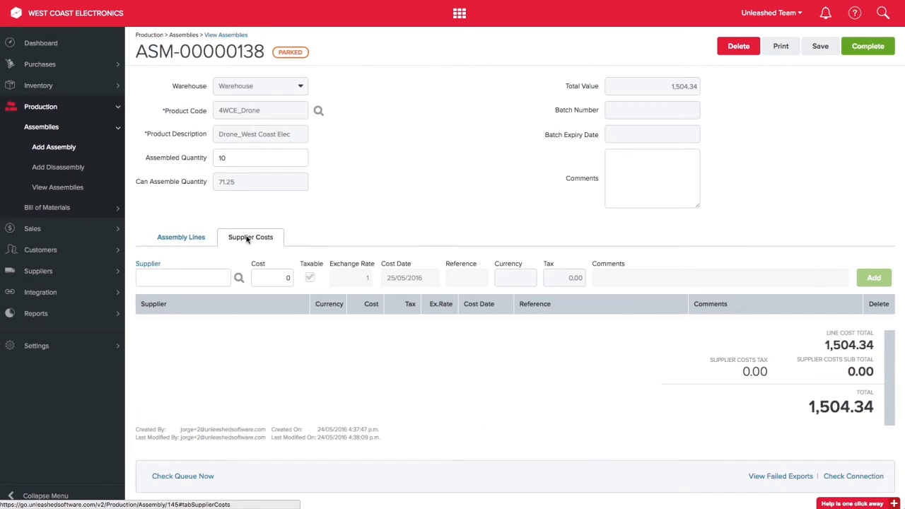
{"action": "left_click", "coordinate": [177, 277]}
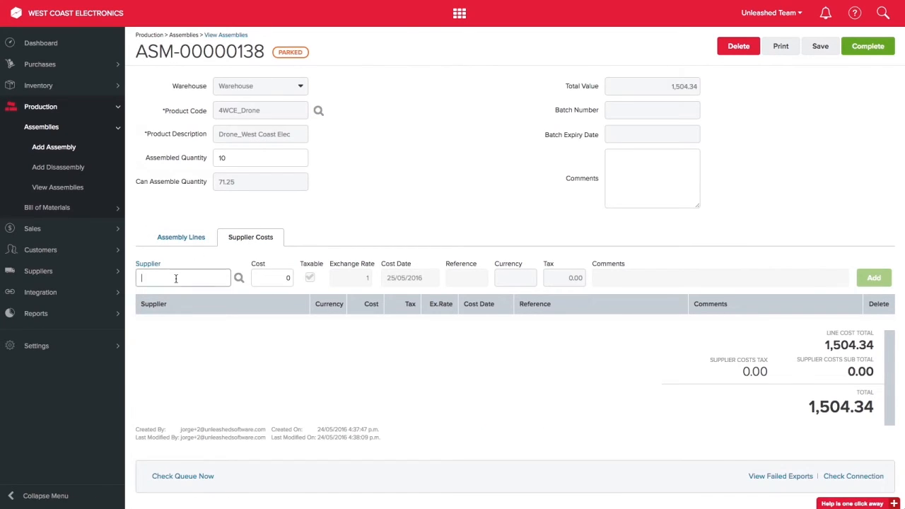
{"action": "type", "text": "a"}
{"action": "left_click", "coordinate": [176, 295]}
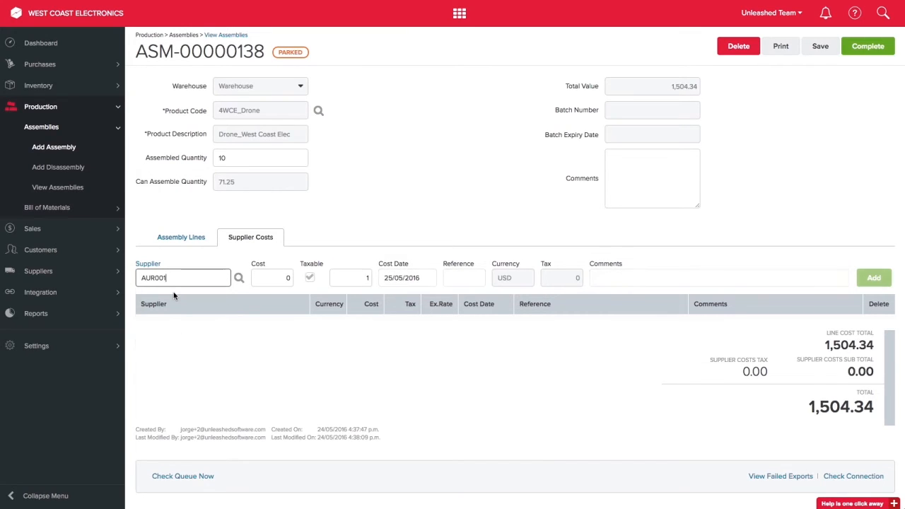
{"action": "left_click", "coordinate": [271, 280]}
{"action": "type", "text": "150"}
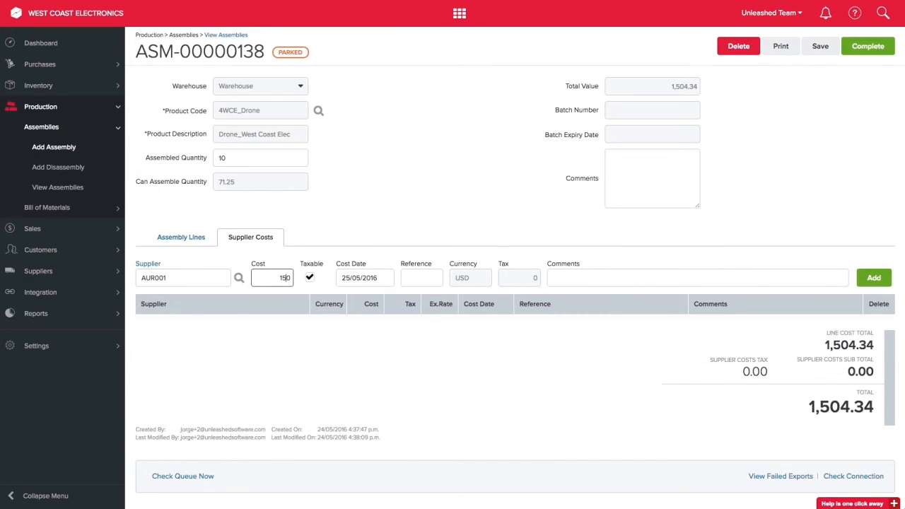
{"action": "key", "text": "Tab"}
{"action": "key", "text": "Tab"}
{"action": "key", "text": "Tab"}
{"action": "key", "text": "Tab"}
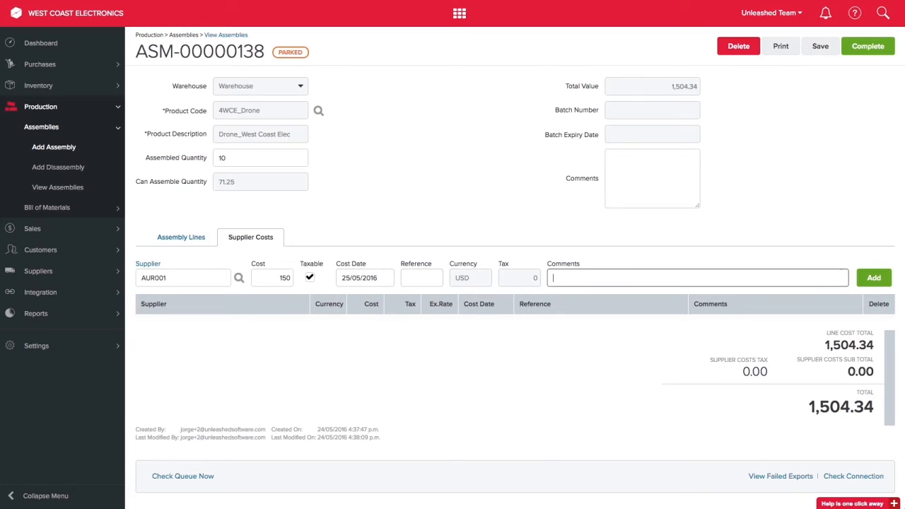
{"action": "type", "text": "labor"}
{"action": "left_click", "coordinate": [869, 278]}
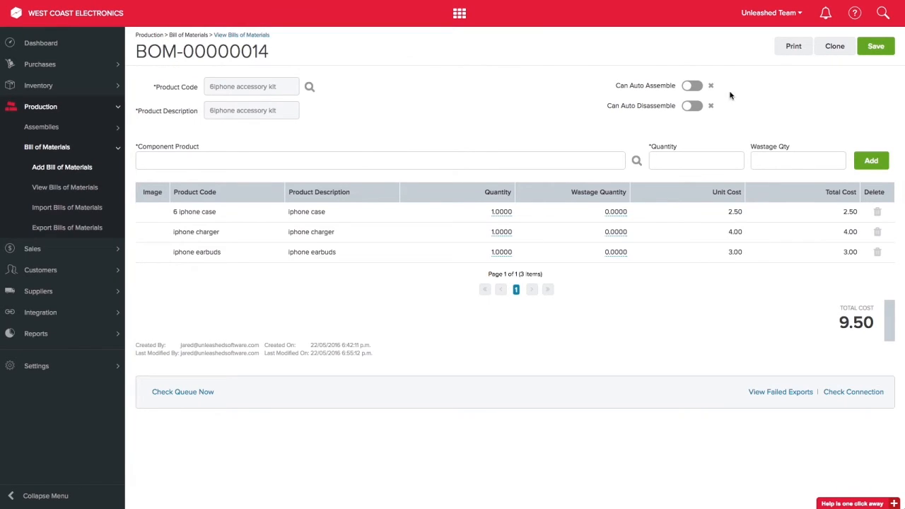
- Allow auto assembly on the 6iphone accessory kit's bill of materials and save it
{"action": "left_click", "coordinate": [694, 87]}
{"action": "left_click", "coordinate": [876, 45]}
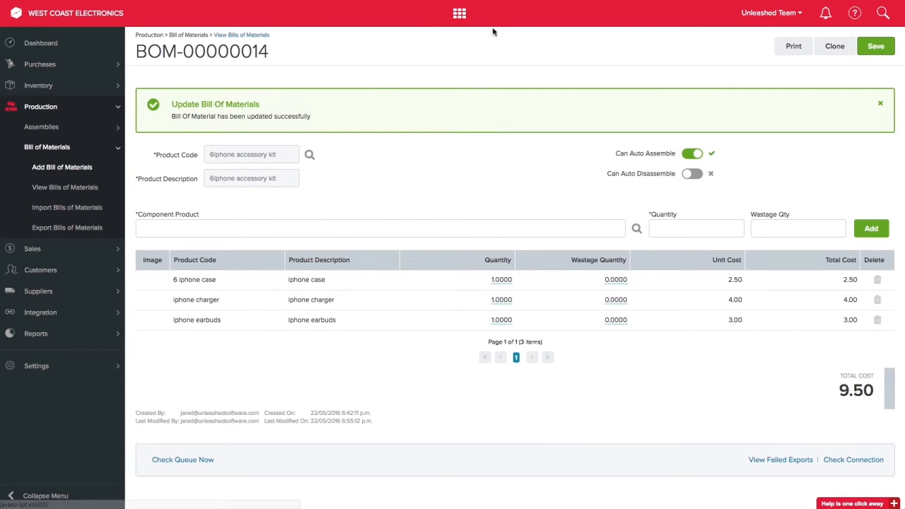
- Start a new sales order and choose the existing customer whose code matches "mi"
{"action": "left_click", "coordinate": [460, 13]}
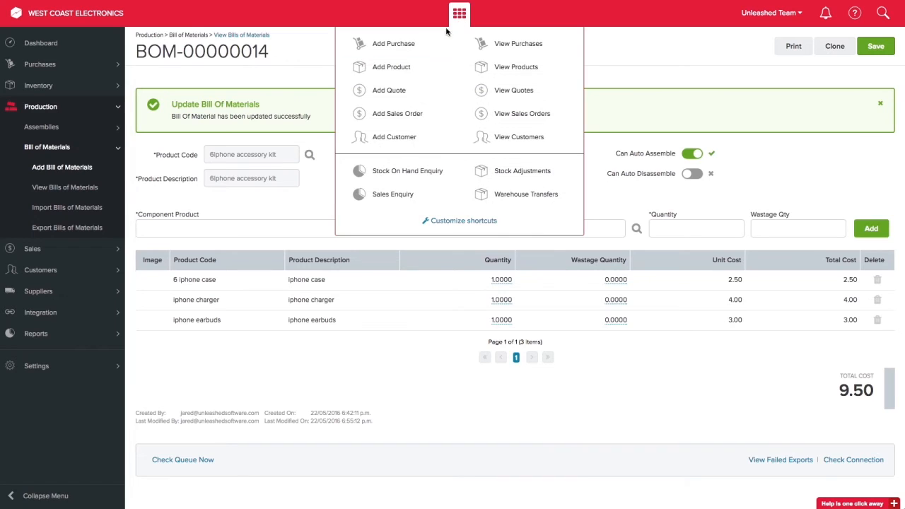
{"action": "left_click", "coordinate": [400, 113]}
{"action": "left_click", "coordinate": [235, 90]}
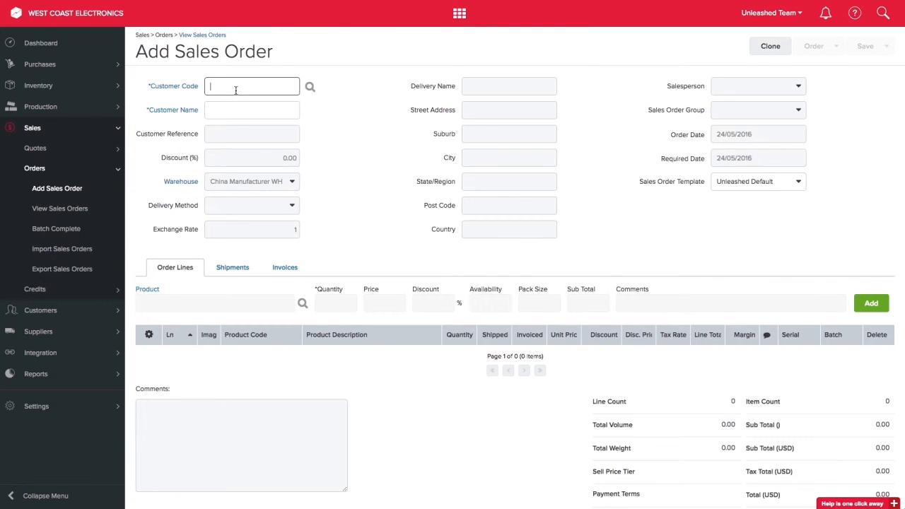
{"action": "type", "text": "mi"}
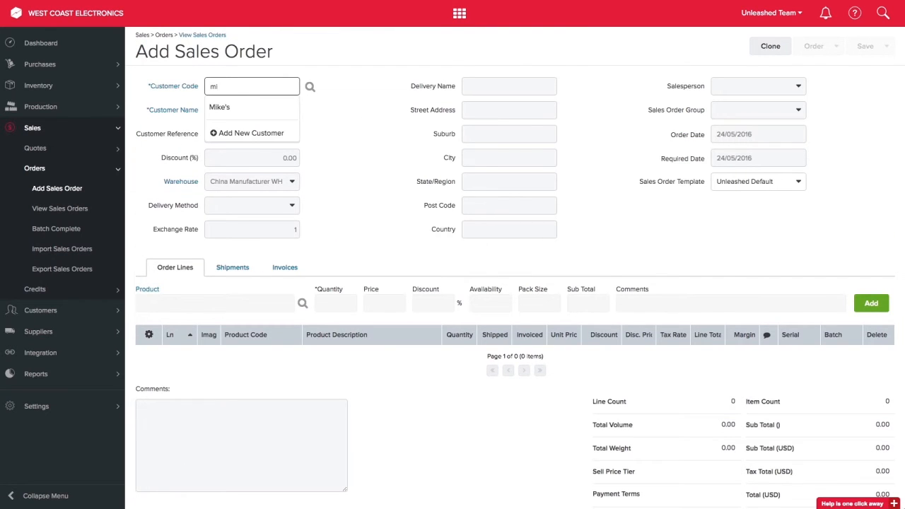
{"action": "left_click", "coordinate": [229, 111]}
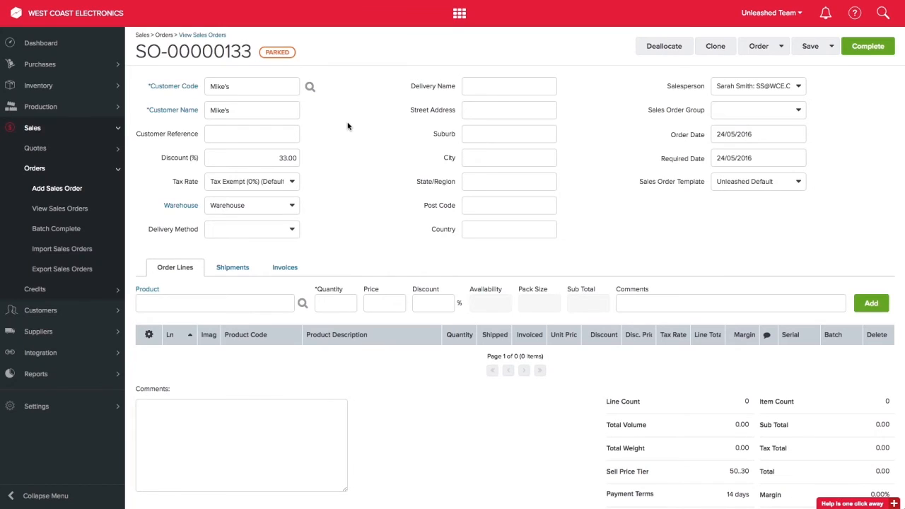
- Add the 6iphone accessory kit to the sales order lines with a quantity of 10
{"action": "left_click", "coordinate": [161, 304]}
{"action": "type", "text": "acc"}
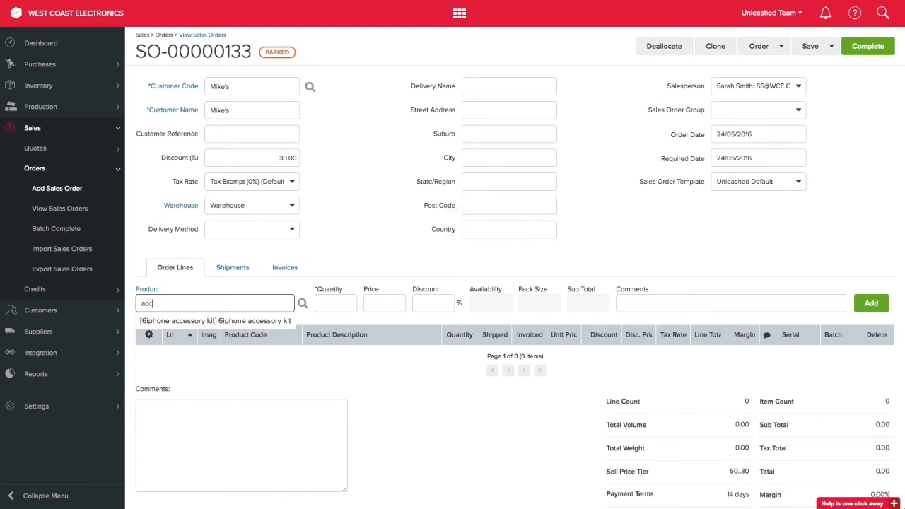
{"action": "left_click", "coordinate": [170, 320]}
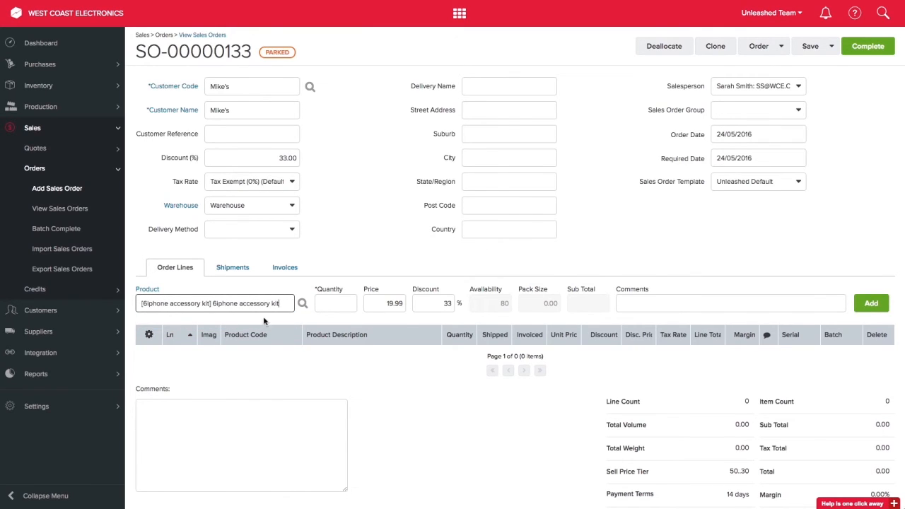
{"action": "left_click", "coordinate": [335, 304]}
{"action": "type", "text": "10"}
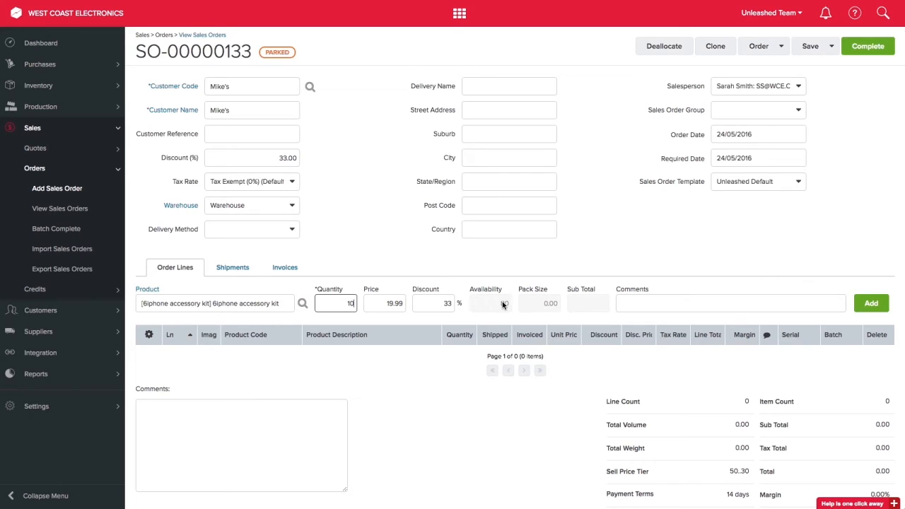
{"action": "left_click", "coordinate": [870, 304]}
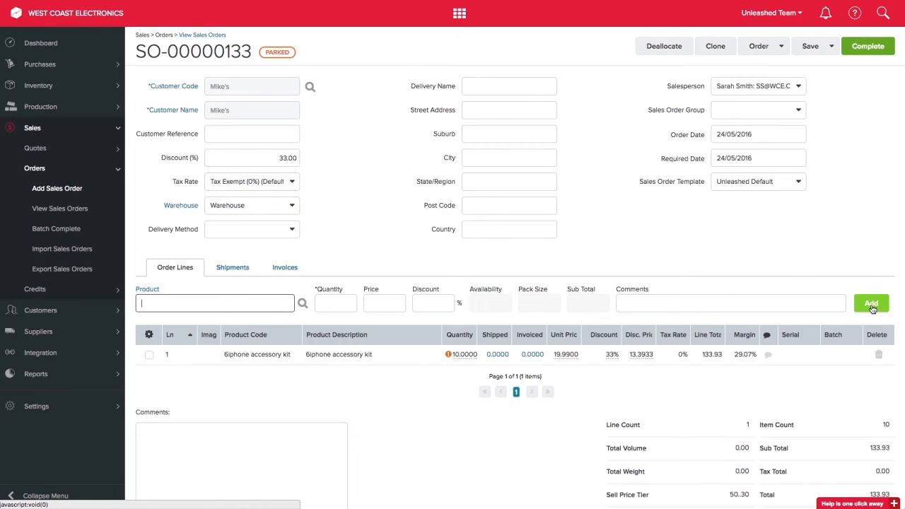
- Check the quantity alert on the accessory kit line and run an order action on the sales order
{"action": "left_click", "coordinate": [448, 356]}
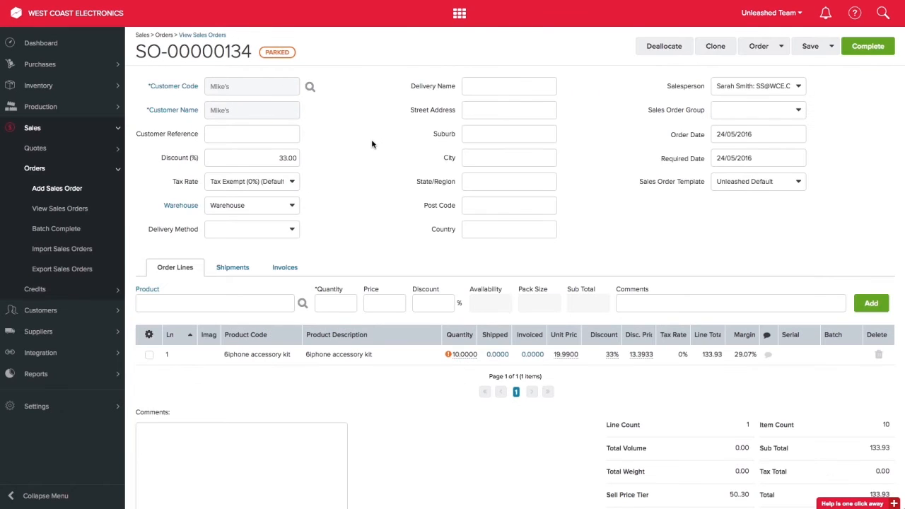
{"action": "left_click", "coordinate": [782, 48]}
{"action": "left_click", "coordinate": [770, 82]}
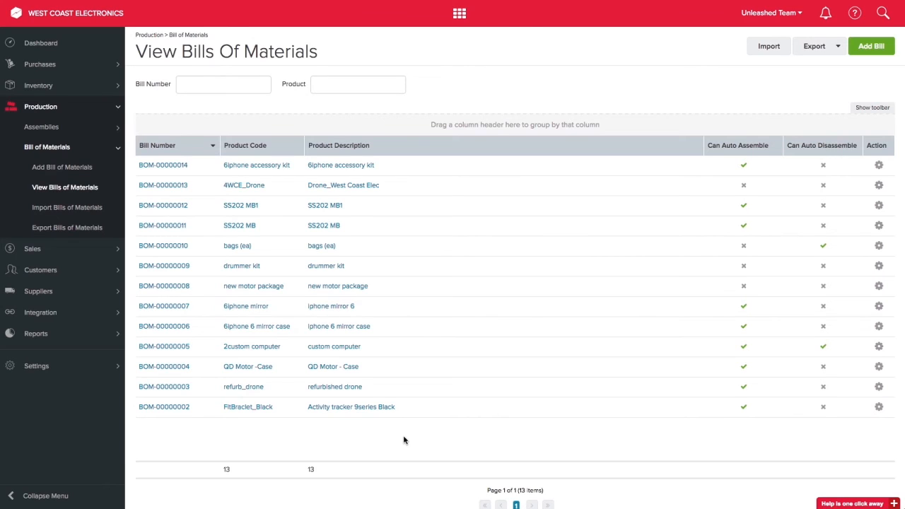
- Open the QD Motor - Case bill of materials, allow auto disassembly and save it
{"action": "left_click", "coordinate": [170, 369]}
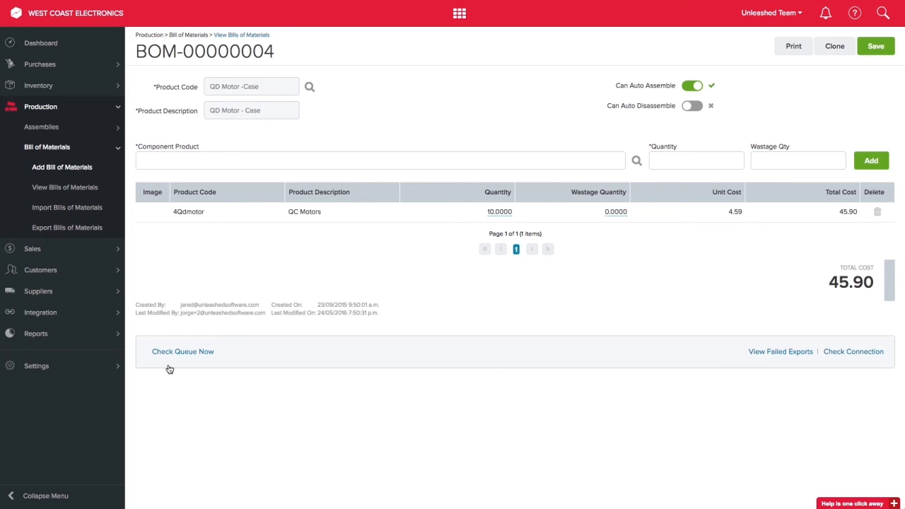
{"action": "left_click", "coordinate": [692, 106]}
{"action": "left_click", "coordinate": [876, 47]}
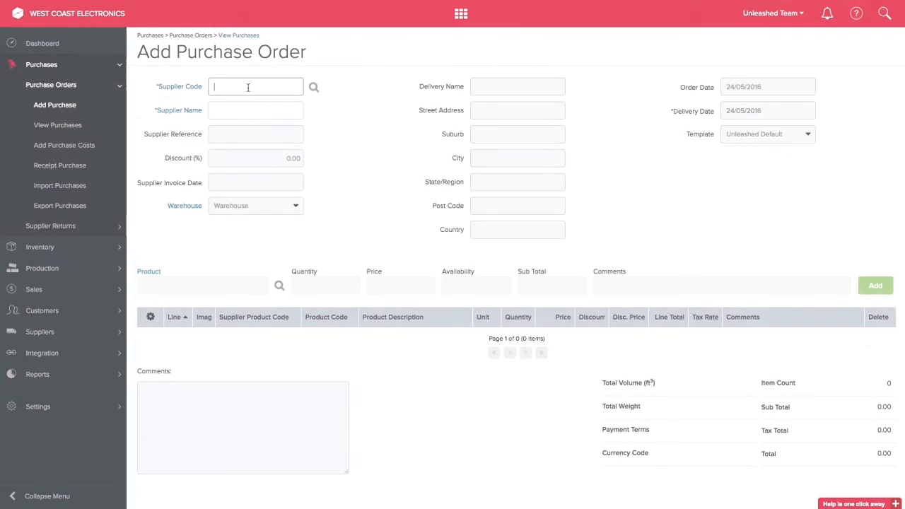
- Create a purchase order for supplier AUR001 with a line of 100 QD Motor - Case at a price of 10
{"action": "type", "text": "a"}
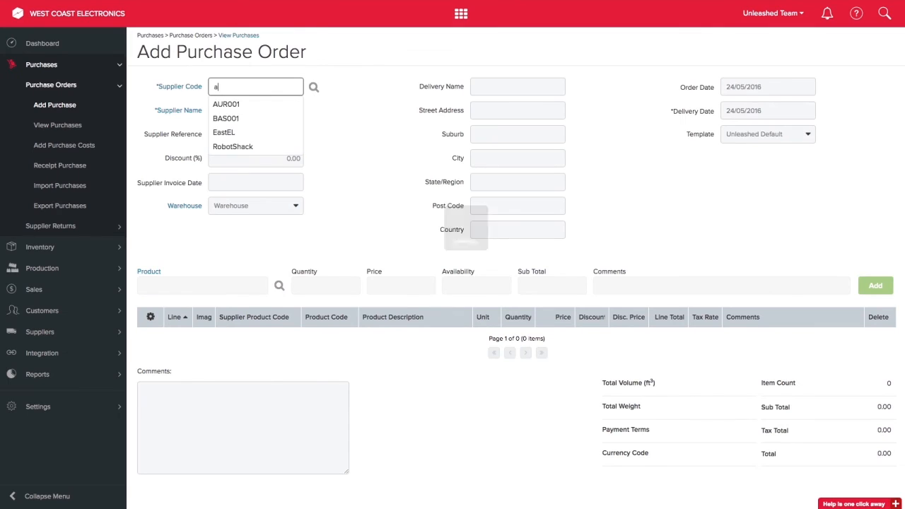
{"action": "left_click", "coordinate": [243, 104]}
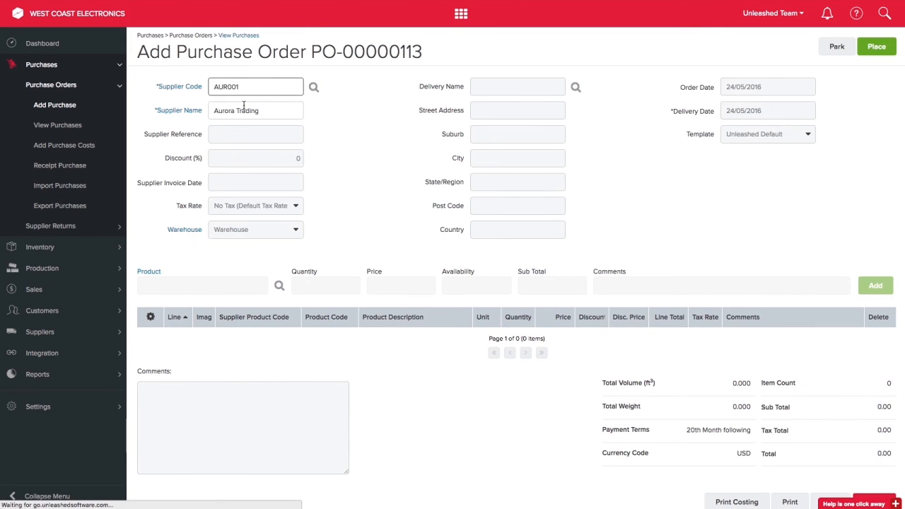
{"action": "type", "text": "ca"}
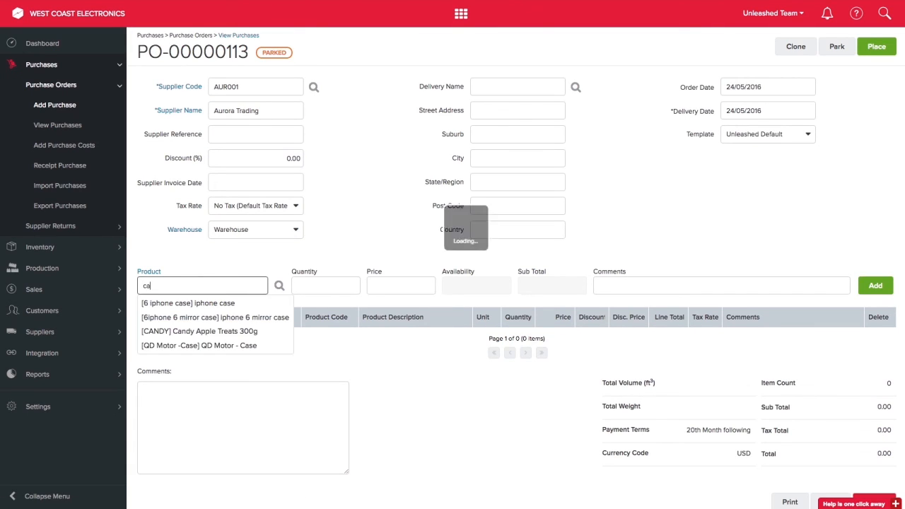
{"action": "type", "text": "s"}
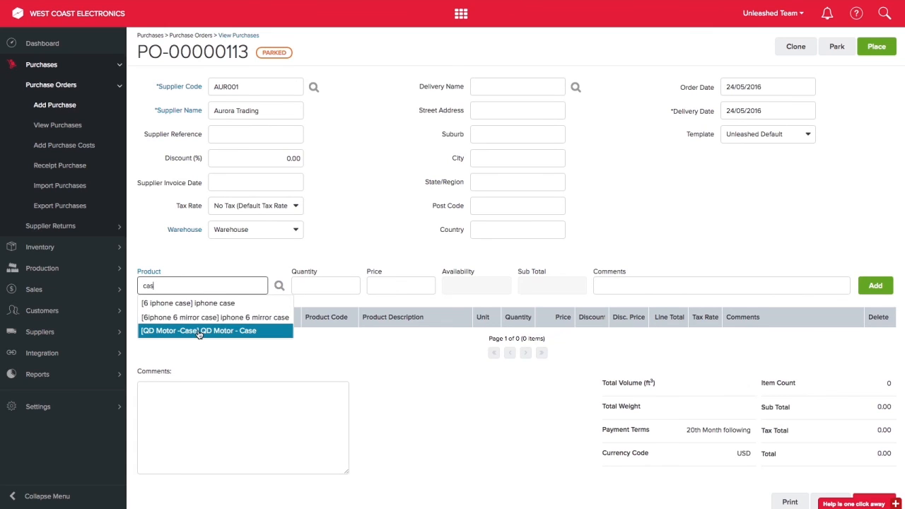
{"action": "left_click", "coordinate": [197, 330]}
{"action": "type", "text": "100"}
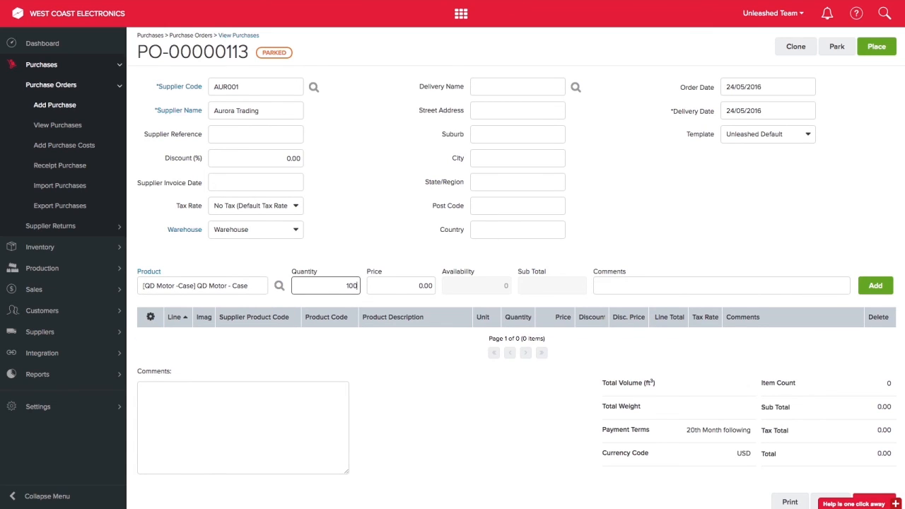
{"action": "key", "text": "Tab"}
{"action": "type", "text": "10"}
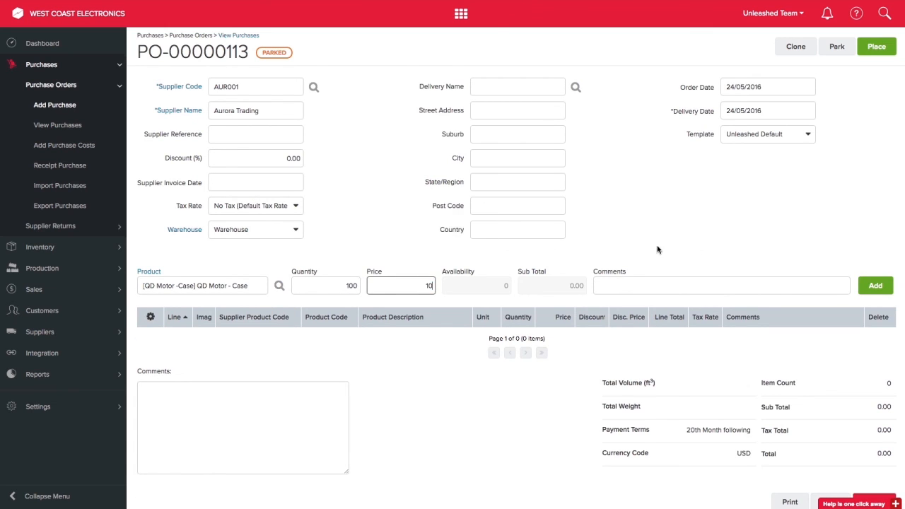
{"action": "left_click", "coordinate": [873, 285]}
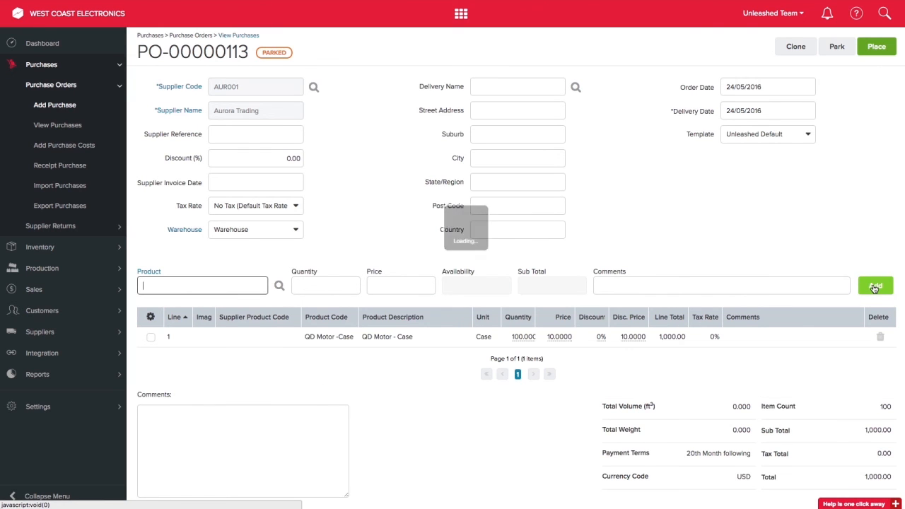
- Place the purchase order, receipt all 100 motor cases and check the line's auto disassembly indicator
{"action": "left_click", "coordinate": [877, 45]}
{"action": "left_click", "coordinate": [872, 46]}
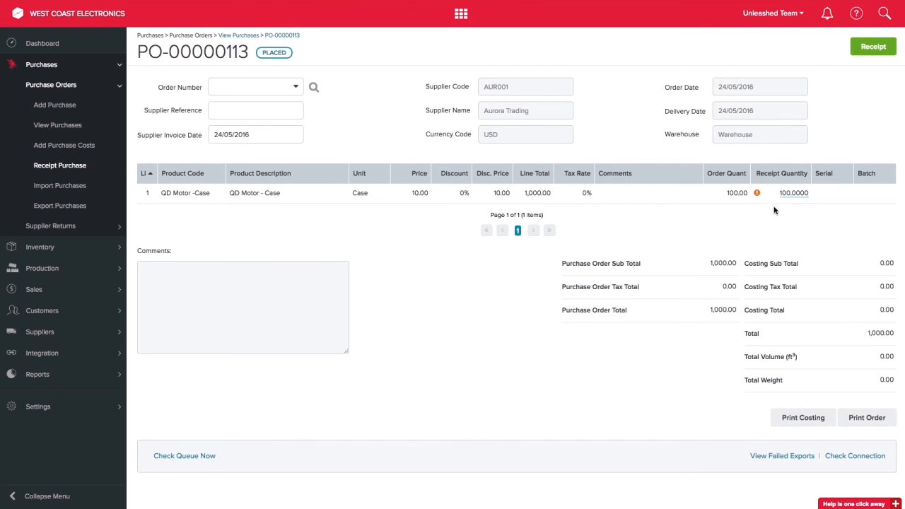
{"action": "mouse_move", "coordinate": [758, 195]}
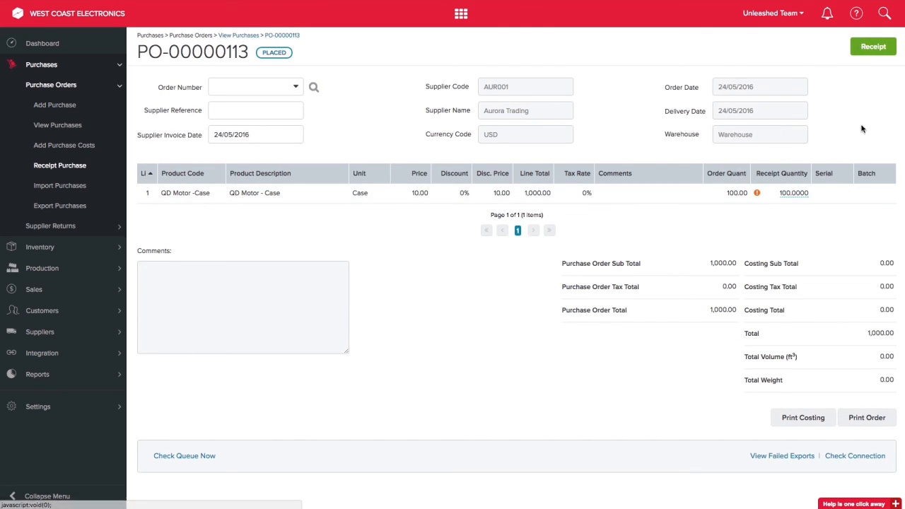
{"action": "left_click", "coordinate": [870, 48]}
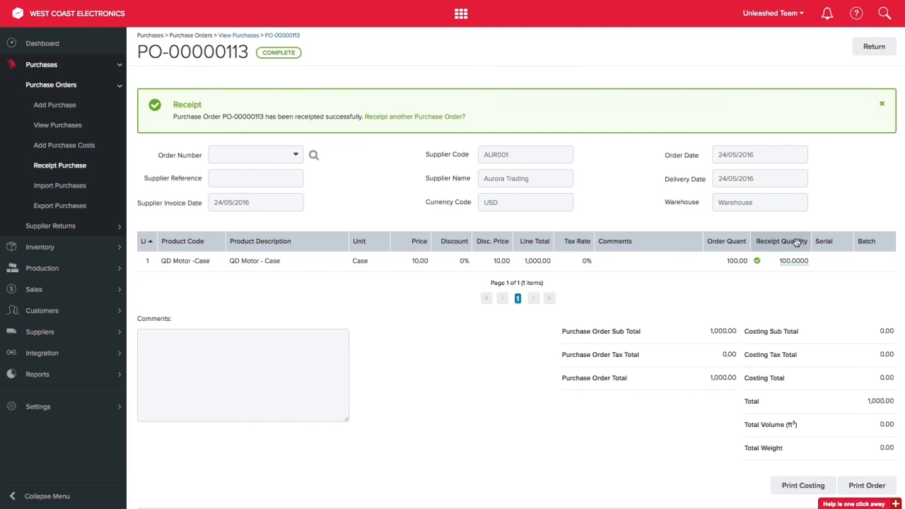
{"action": "mouse_move", "coordinate": [758, 262]}
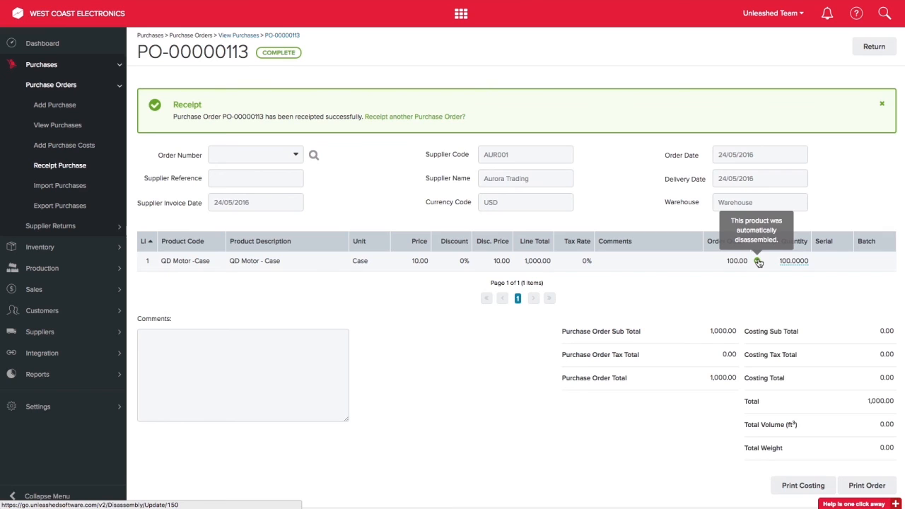
- Return to the dashboard and collapse the navigation sidebar
{"action": "left_click", "coordinate": [41, 65]}
{"action": "left_click", "coordinate": [37, 44]}
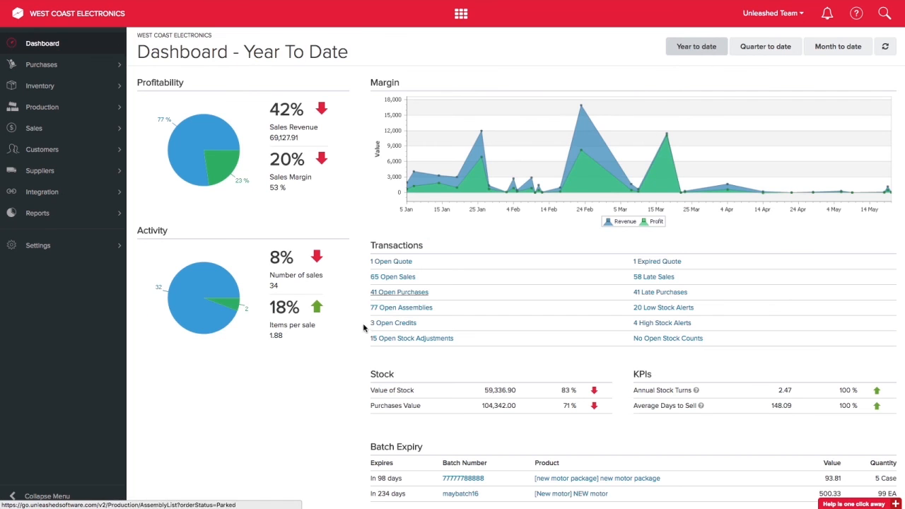
{"action": "left_click", "coordinate": [47, 496]}
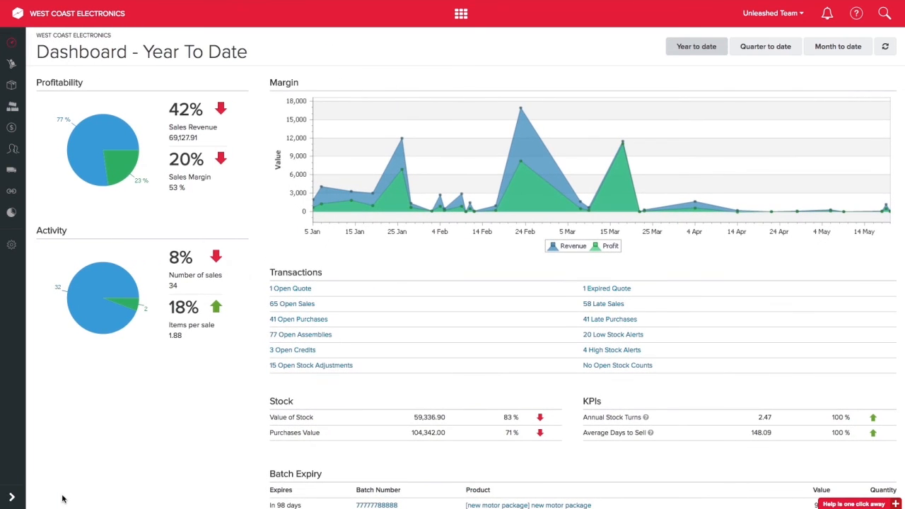